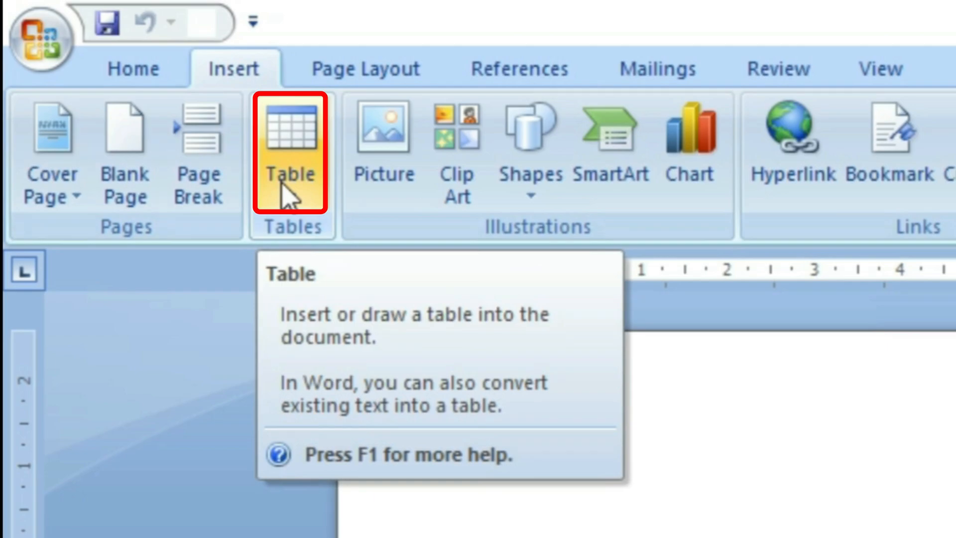
- Insert a table with 3 columns and 2 rows at the start of the blank document
left_click(283, 191)
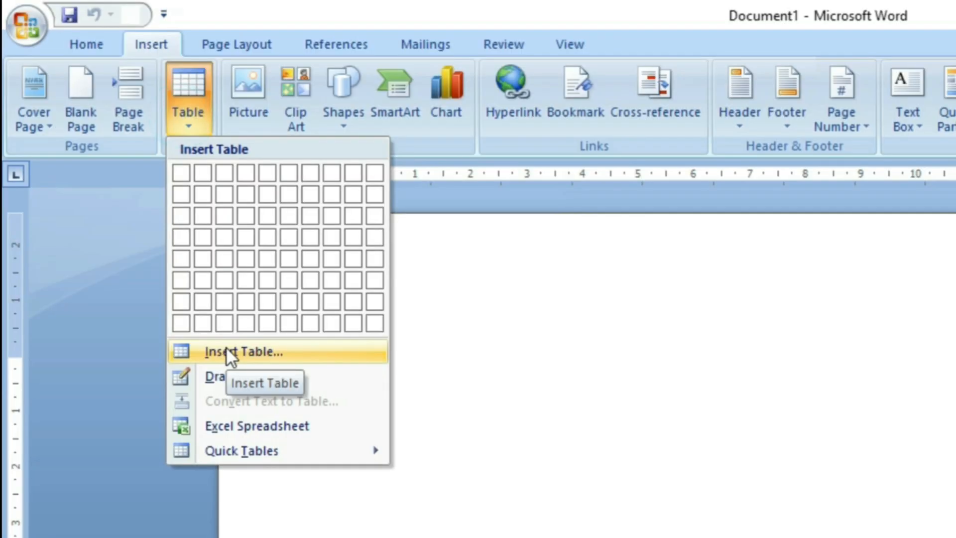
left_click(228, 353)
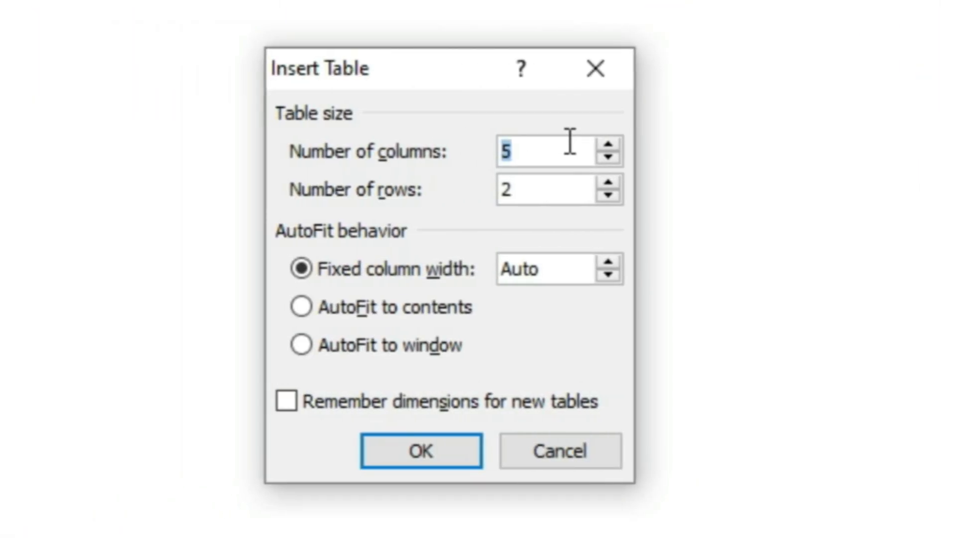
type("3")
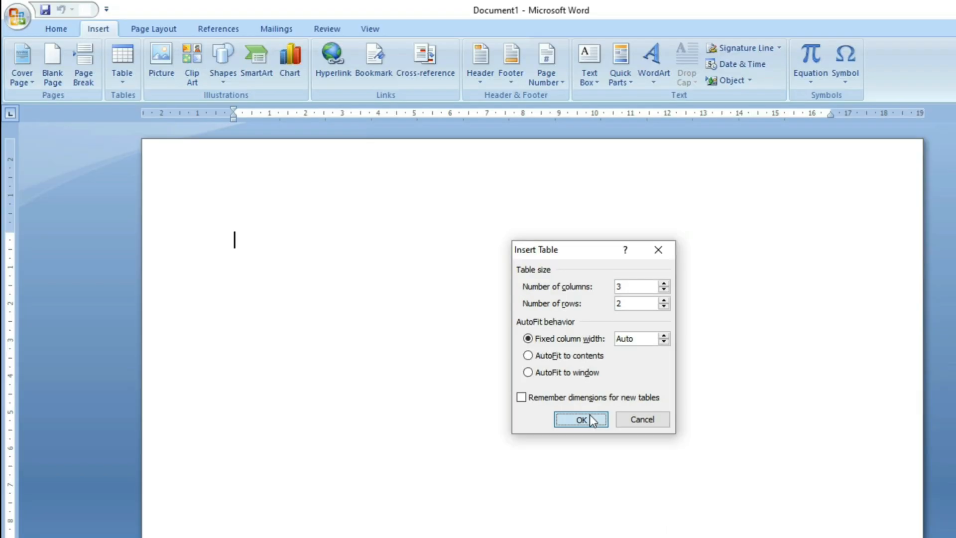
left_click(422, 450)
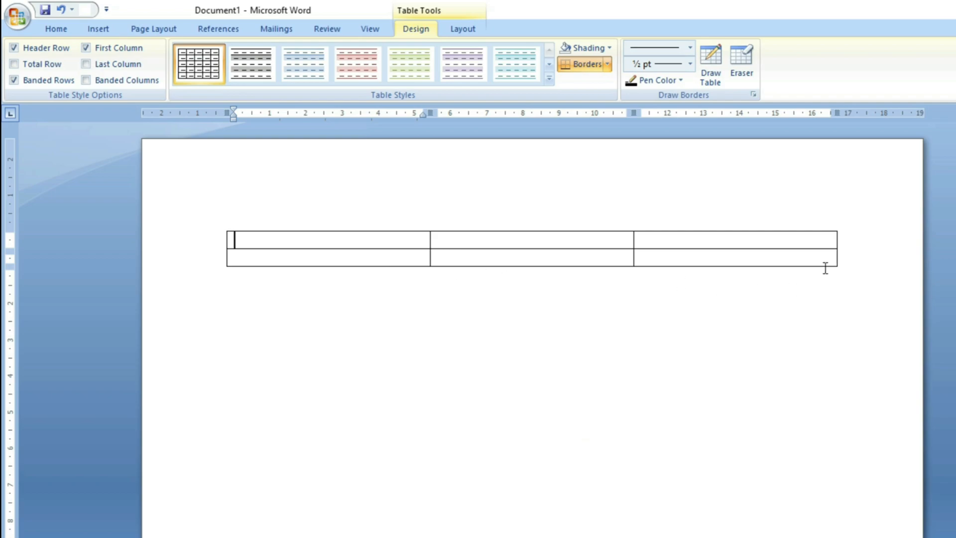
- Resize the whole table to columns about 2.6 cm wide and rows about 0.75 cm high
mouse_move(838, 267)
left_mouse_down()
mouse_move(604, 363)
mouse_move(840, 296)
mouse_move(829, 275)
left_mouse_up()
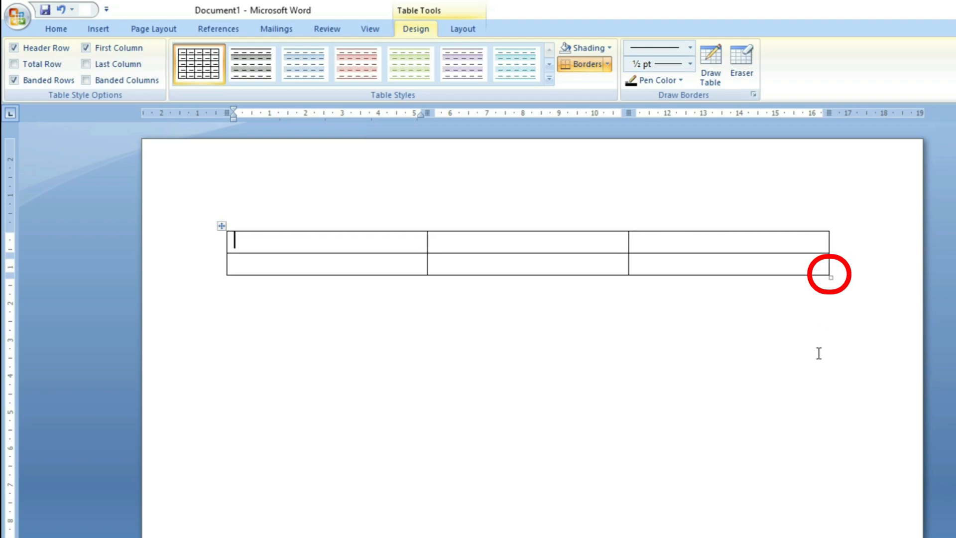
left_click(802, 257)
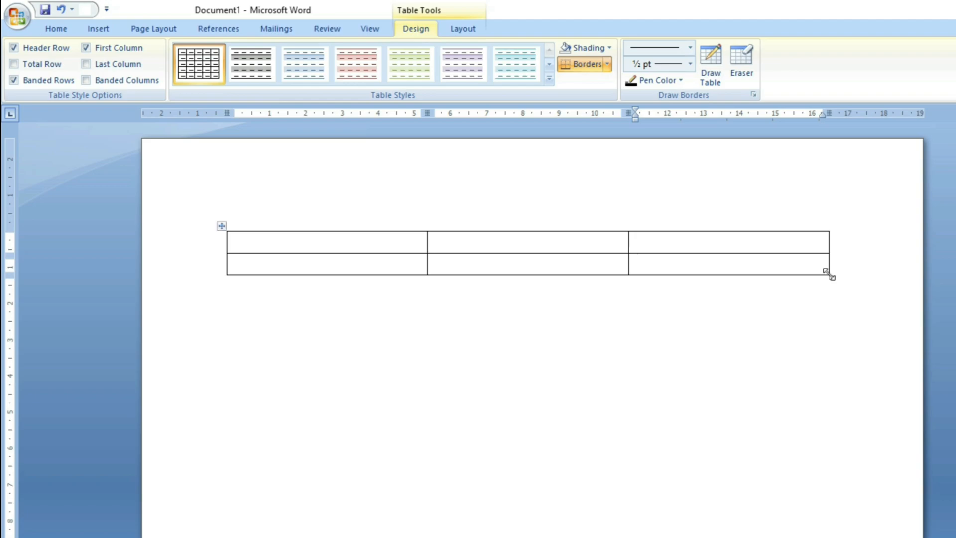
left_click_drag(830, 275, 507, 285)
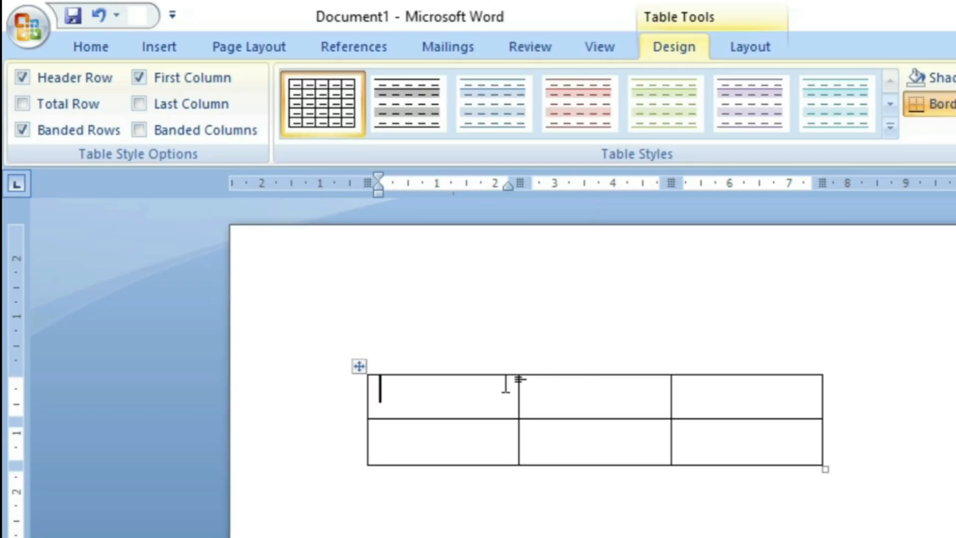
- Enter 100 in the first cell and 50 in the second cell of the table's first row
type("100")
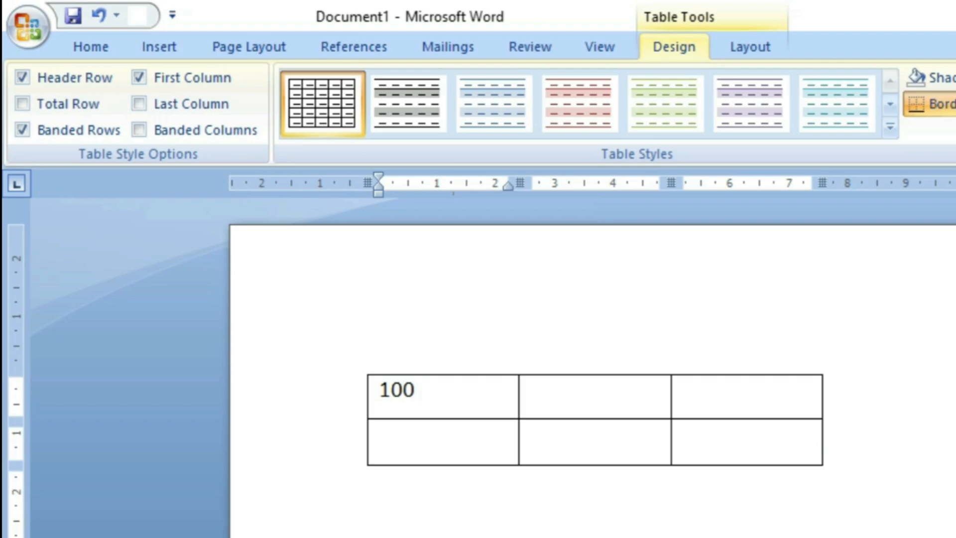
left_click(617, 397)
type("50")
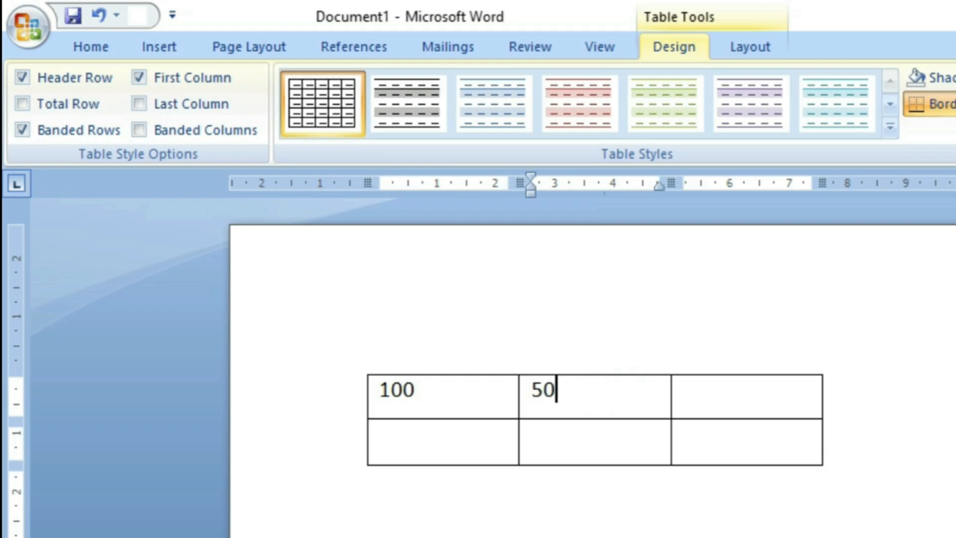
left_click(527, 515)
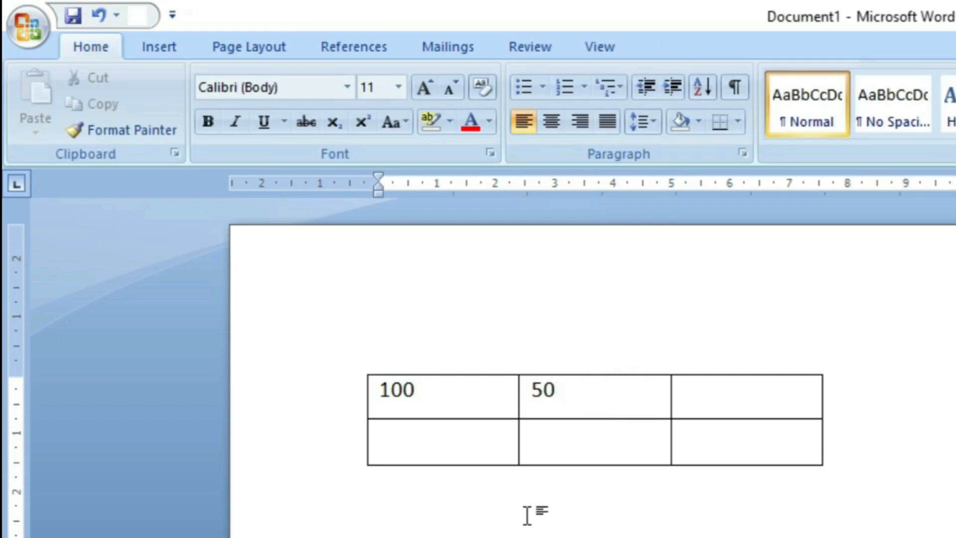
- Insert the formula =SUM(LEFT) in the third cell of the first row to add the two values
left_click(444, 406)
left_click(575, 400)
left_click(756, 402)
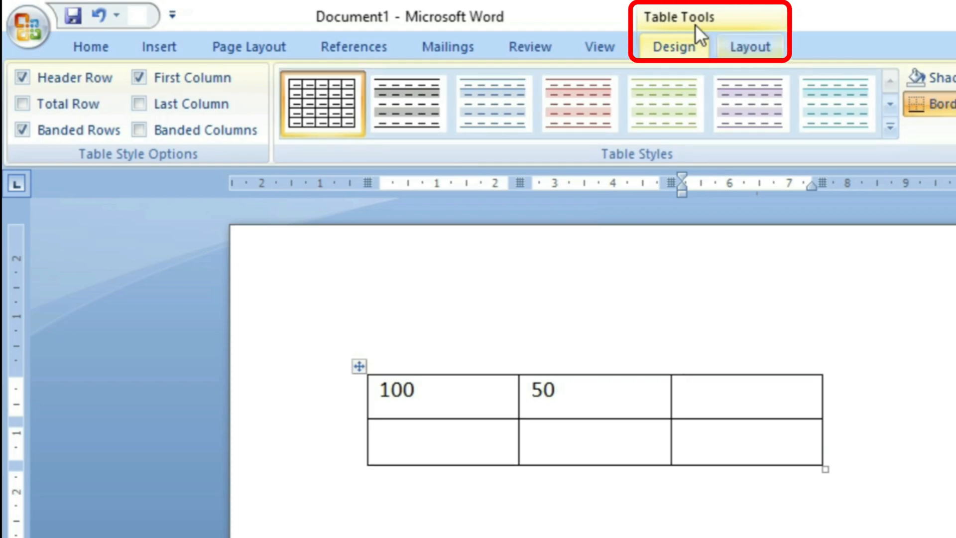
left_click(750, 46)
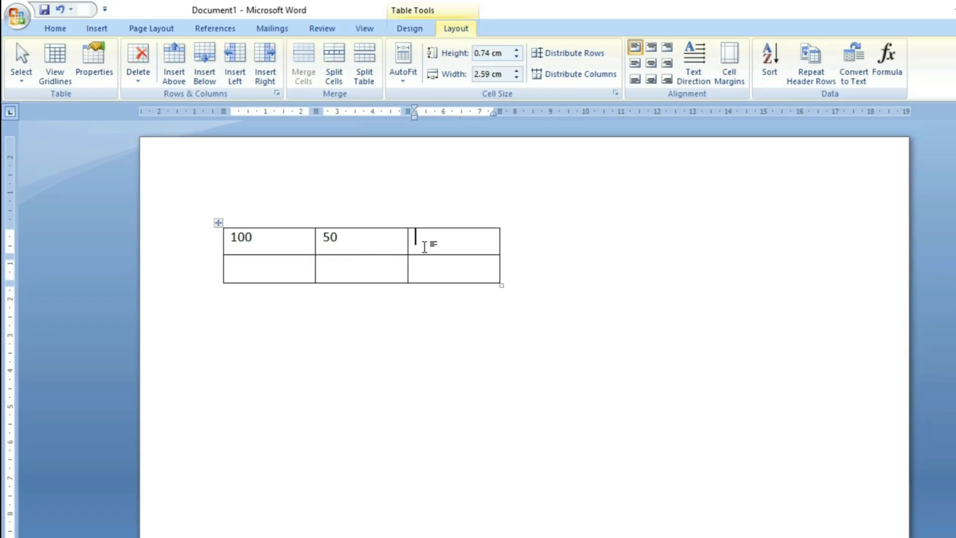
left_click(896, 62)
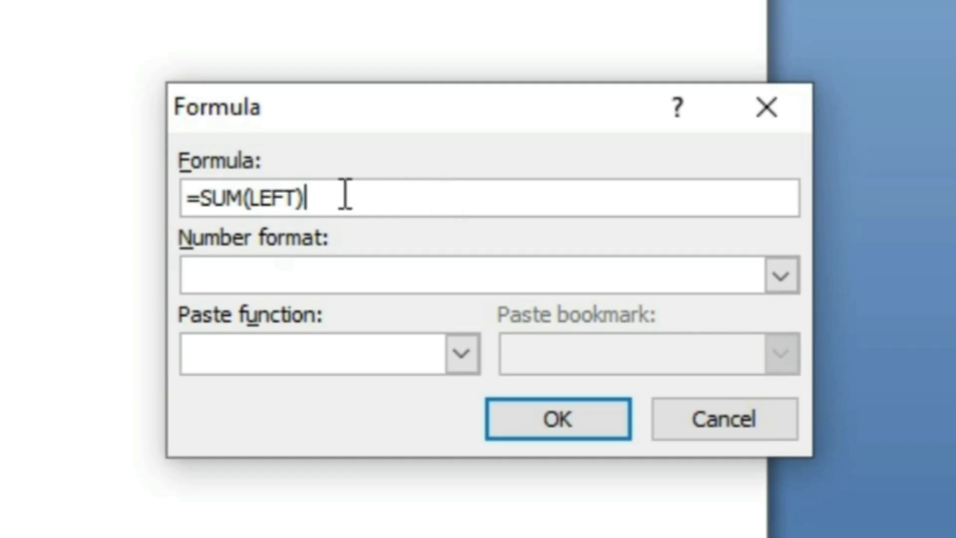
left_click(504, 407)
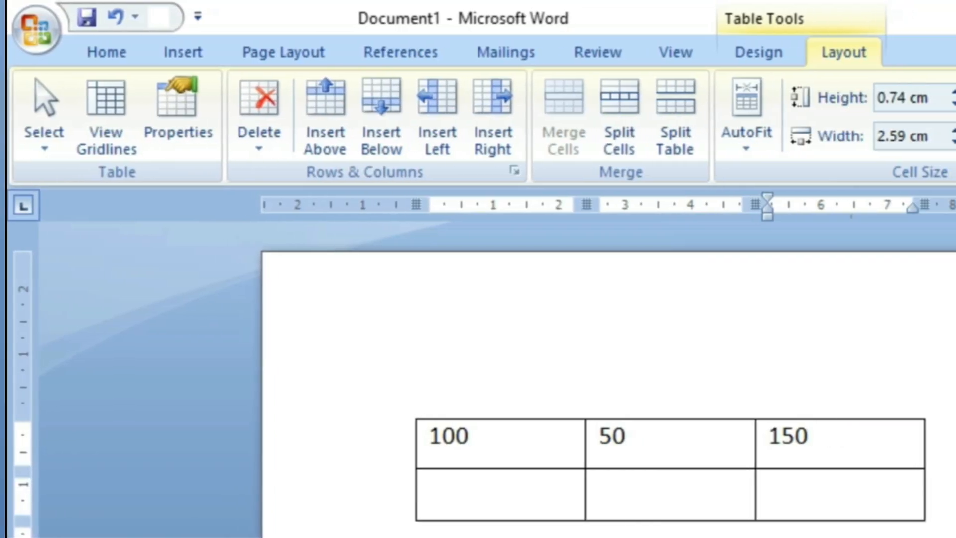
- Replace the first row's third-cell content with a manually entered field containing =sum(left) and update the field
key("shift+Home")
key("BackSpace")
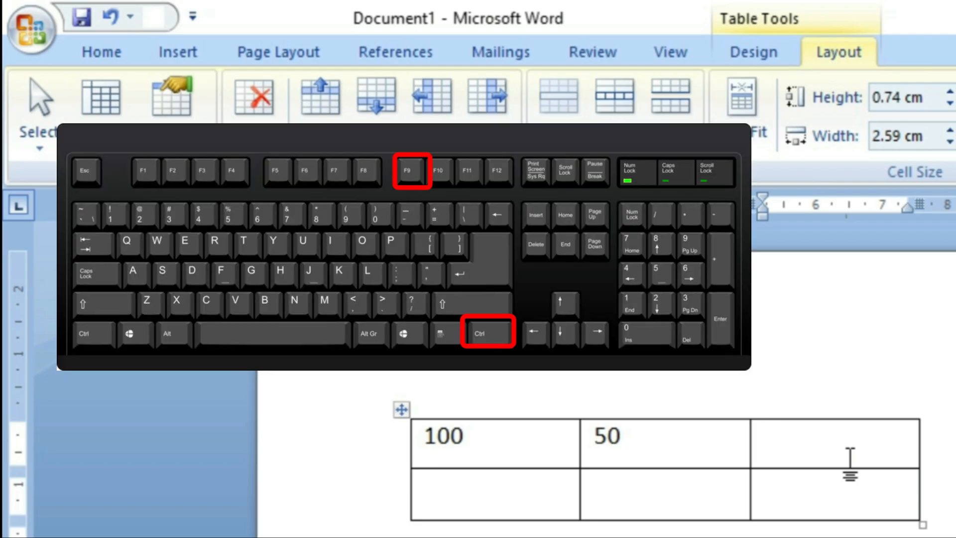
key("ctrl+F9")
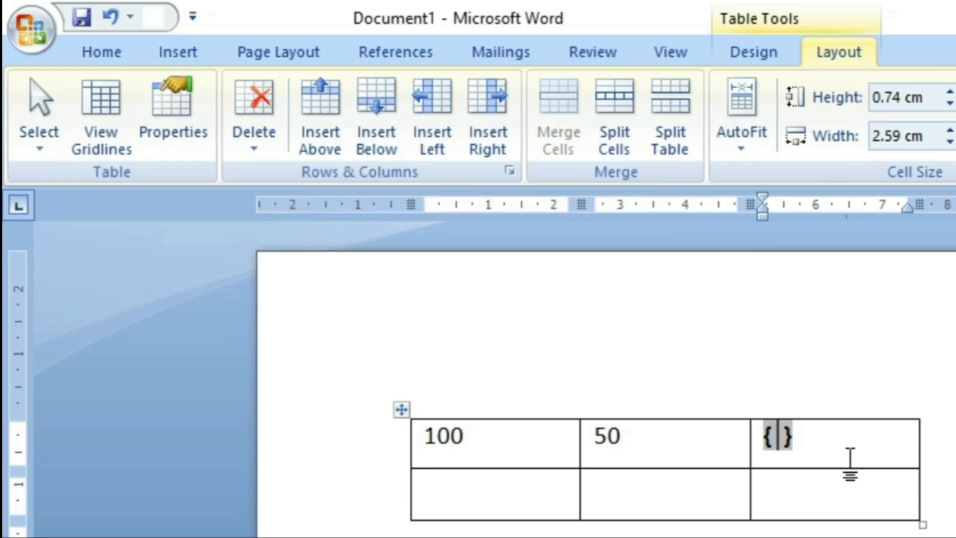
type("=sum")
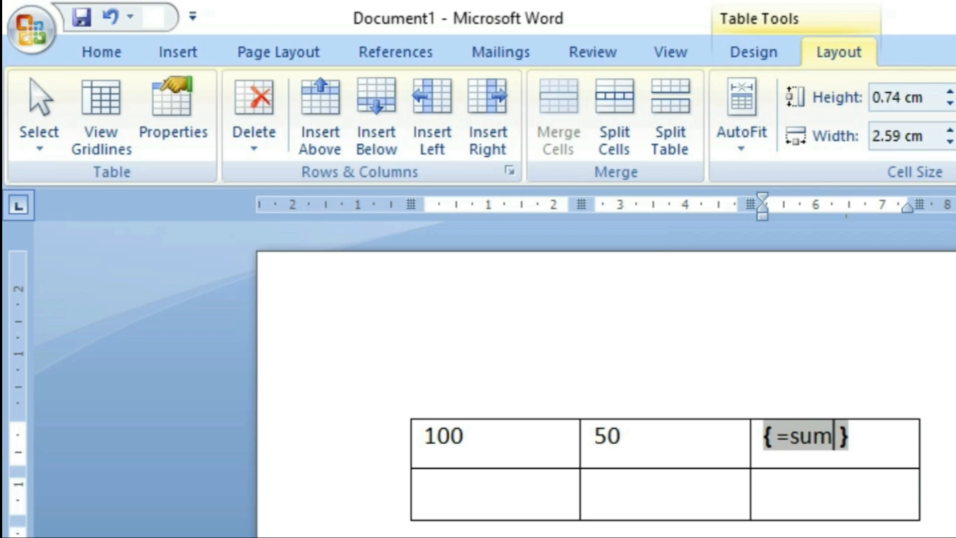
type("(left")
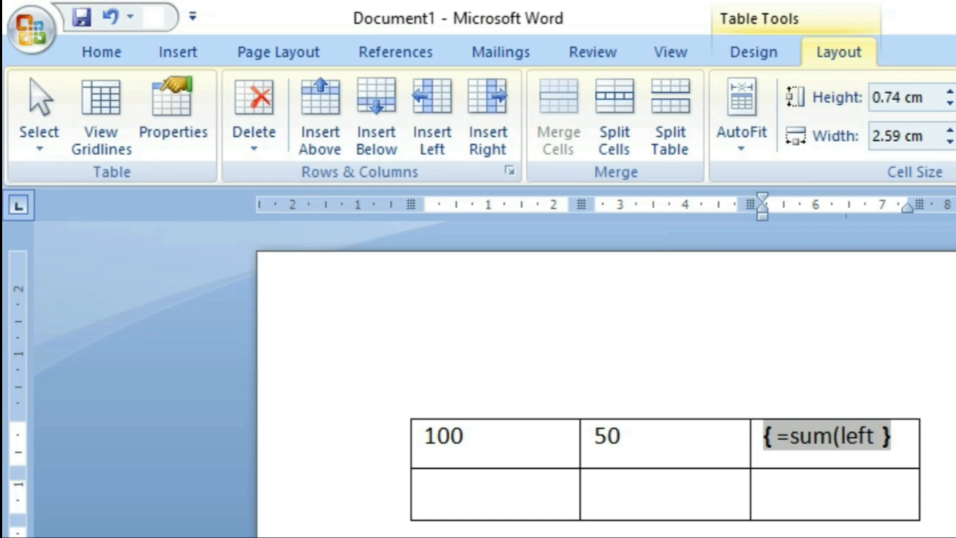
type(")")
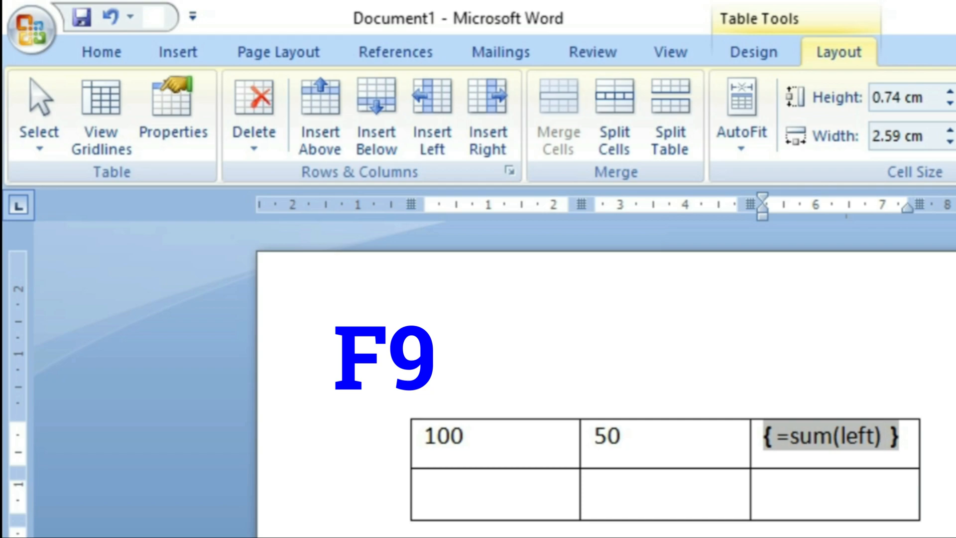
key("F9")
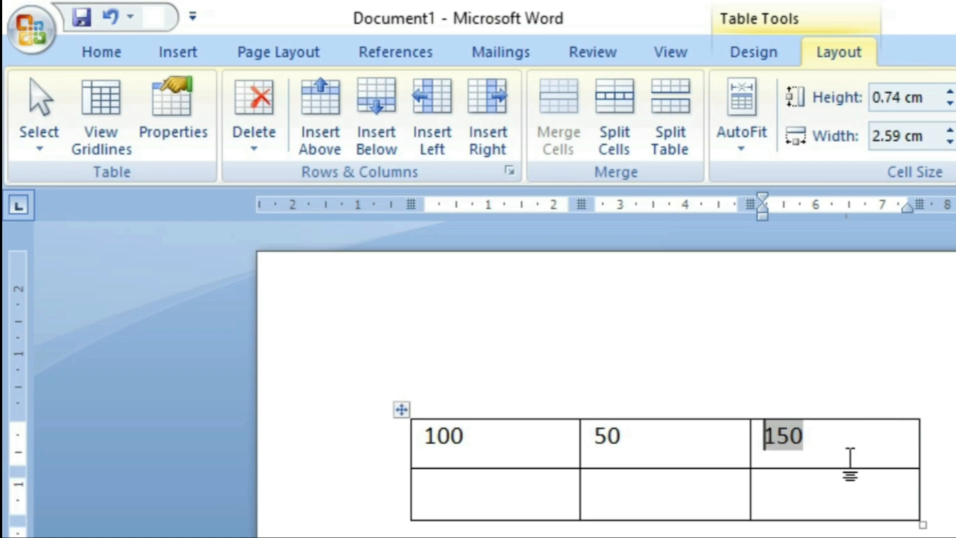
left_click(851, 457)
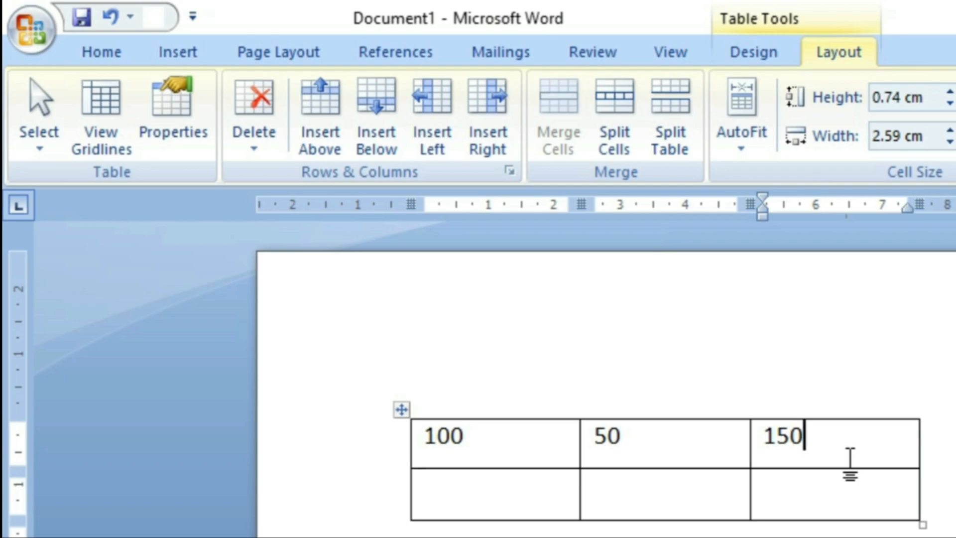
- Replace the third cell's sum with a field containing =100-50 and update it to calculate the subtraction
key("shift+Home")
key("BackSpace")
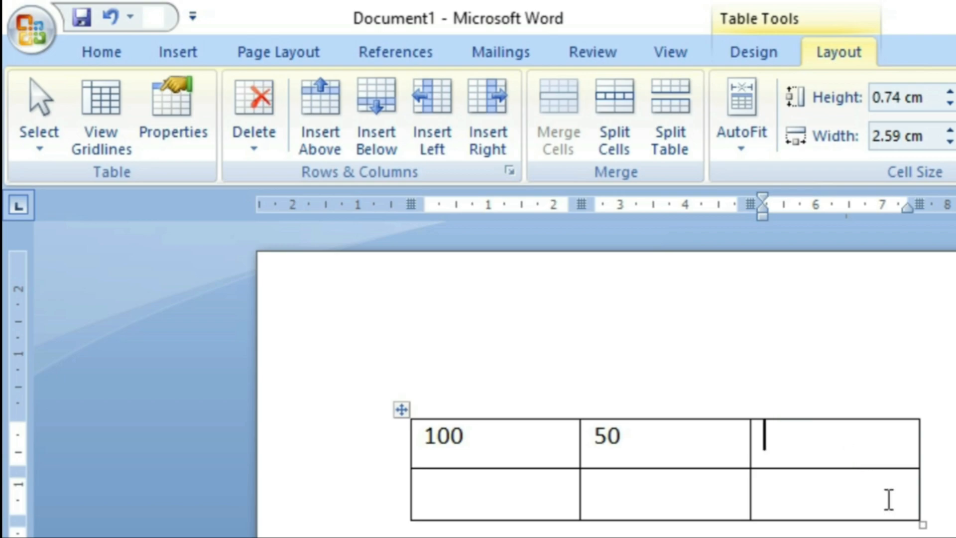
key("ctrl+F9")
type("=")
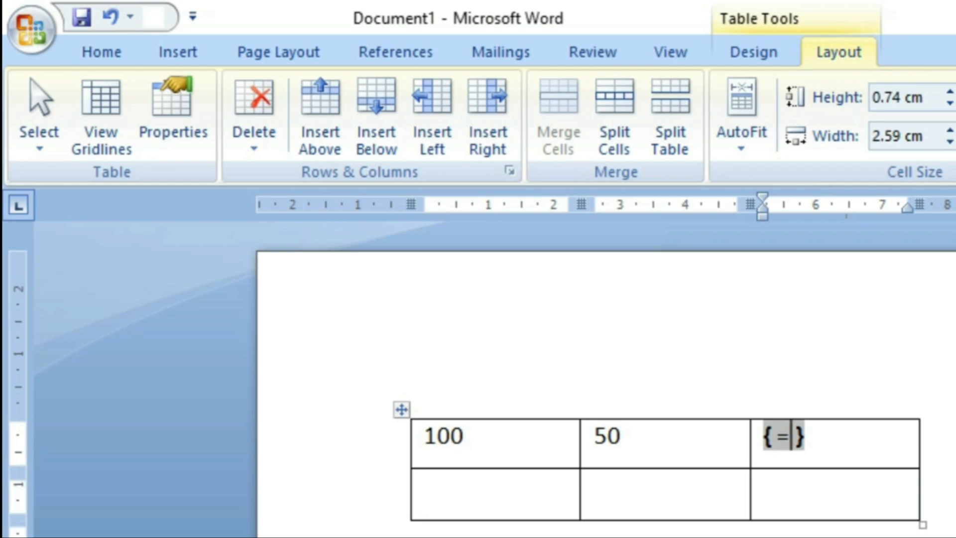
type("100-")
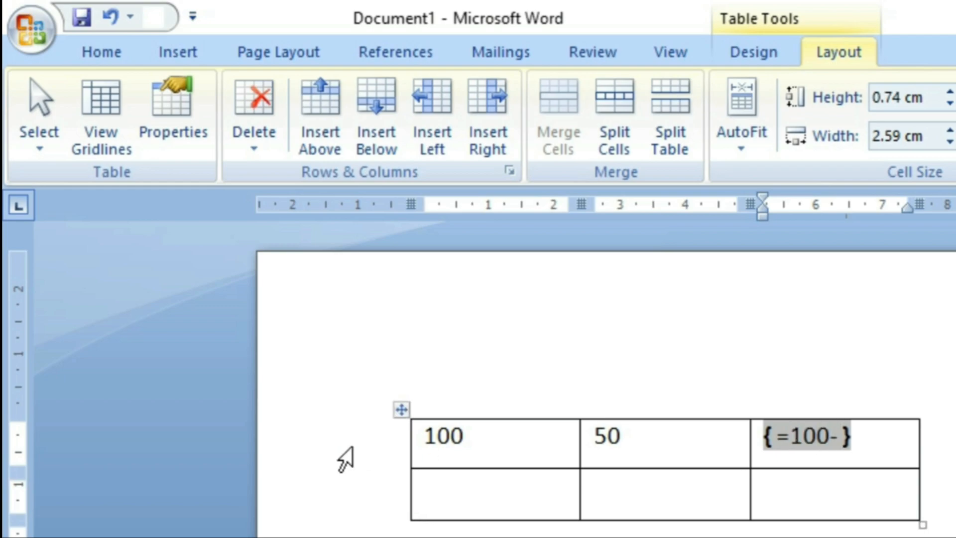
type("50")
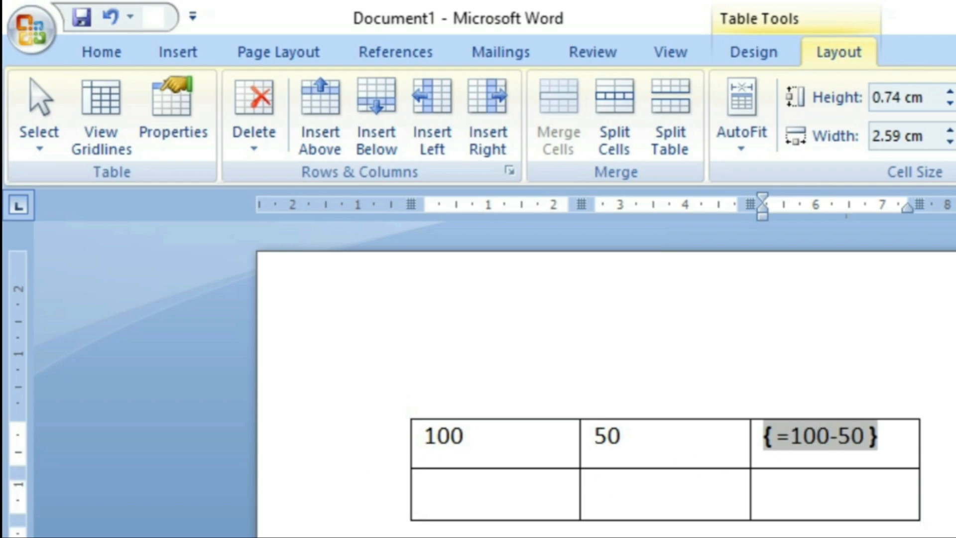
key("F9")
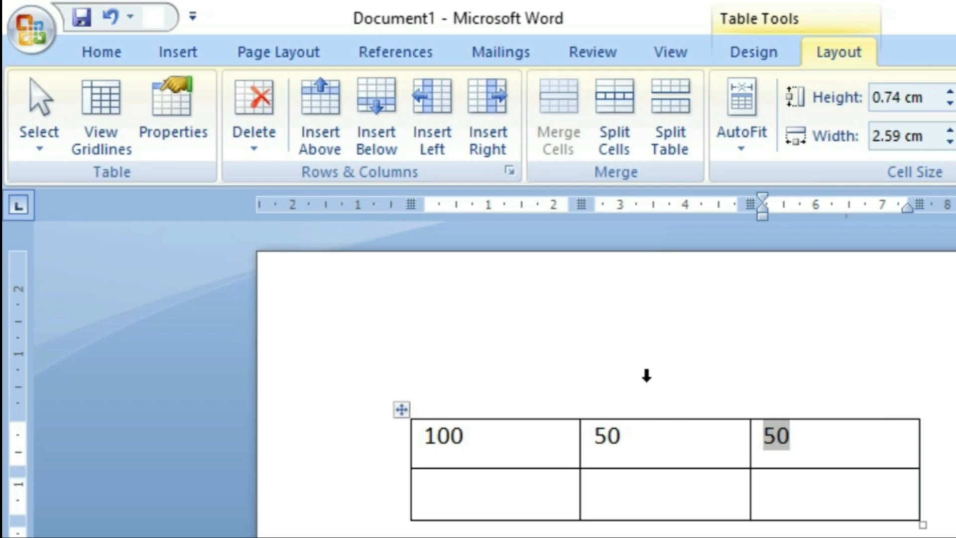
- Delete the subtraction result from the third cell of the first row
left_click(813, 440)
key("BackSpace")
key("BackSpace")
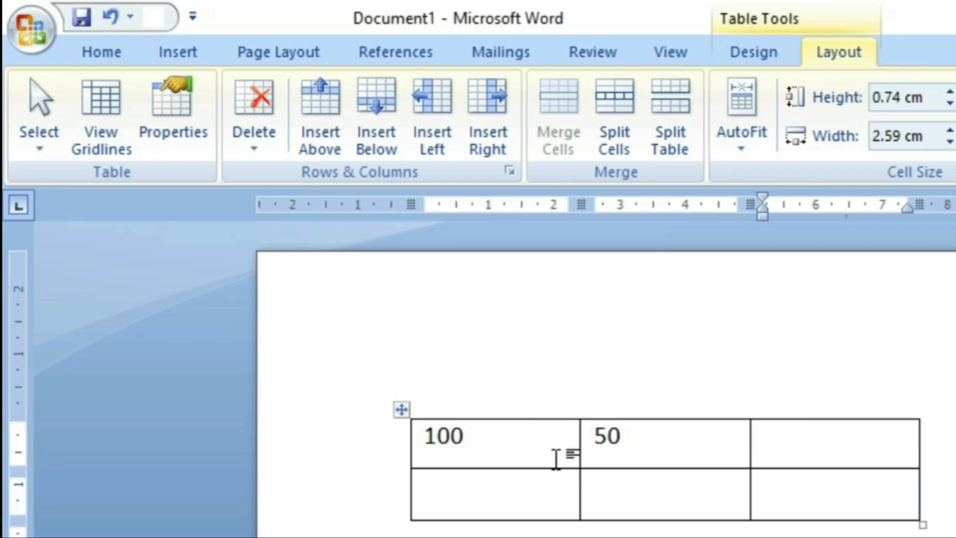
- Examine how the table's cells are addressed by column letter and row number across both rows
left_click(481, 442)
left_click(624, 443)
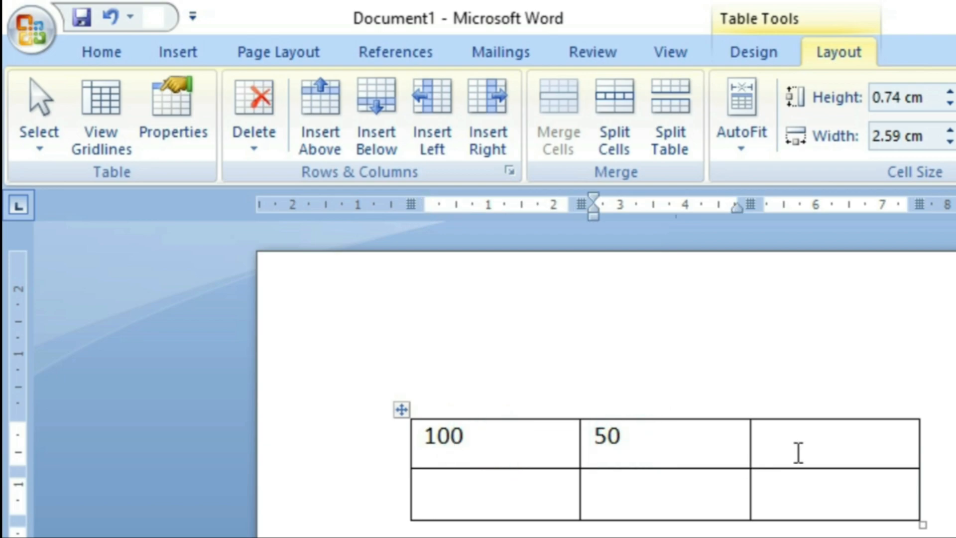
left_click(556, 431)
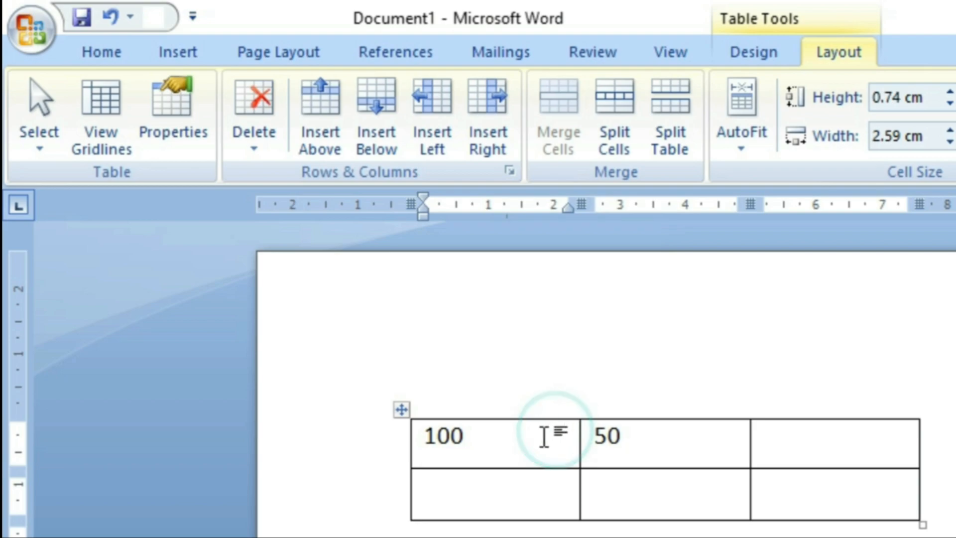
left_click(617, 433)
left_click(869, 459)
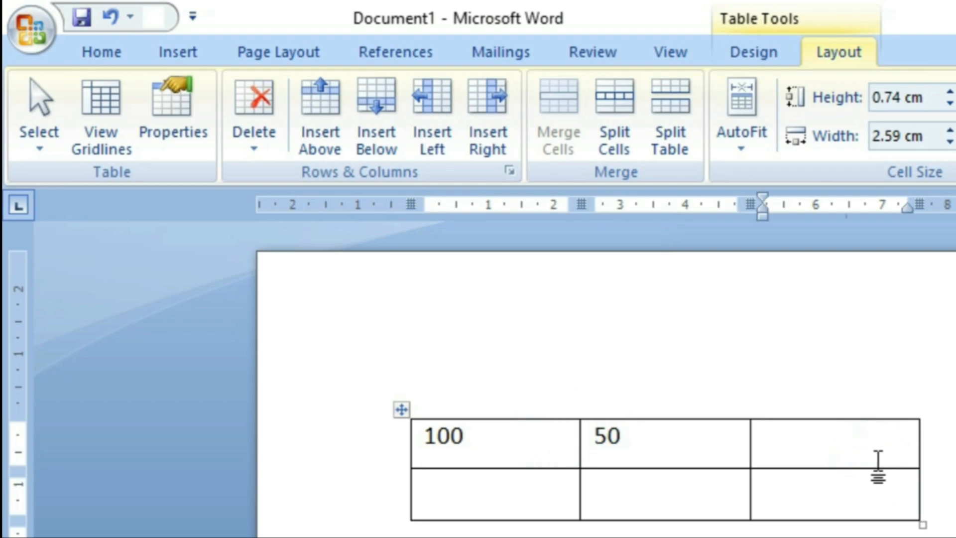
left_click(499, 448)
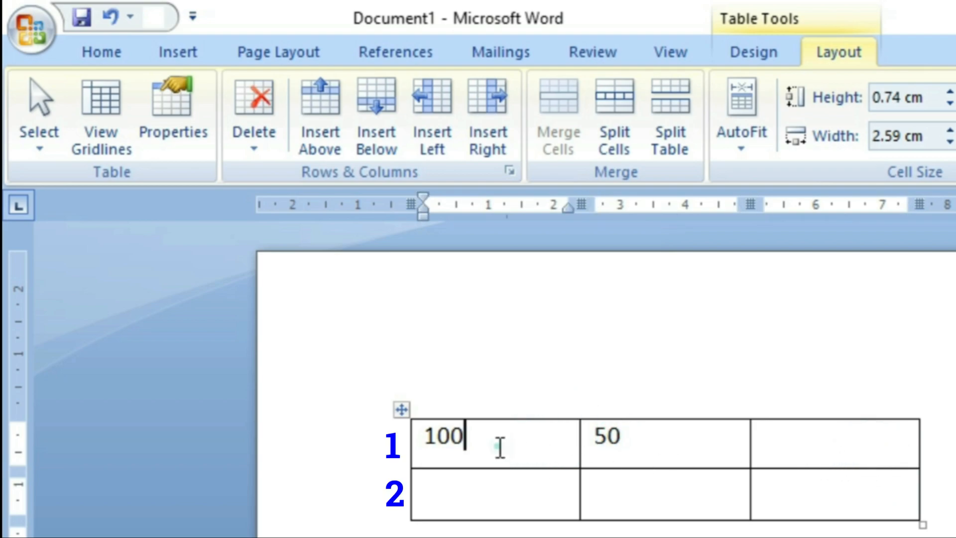
left_click(491, 498)
left_click(486, 534)
left_click(496, 450)
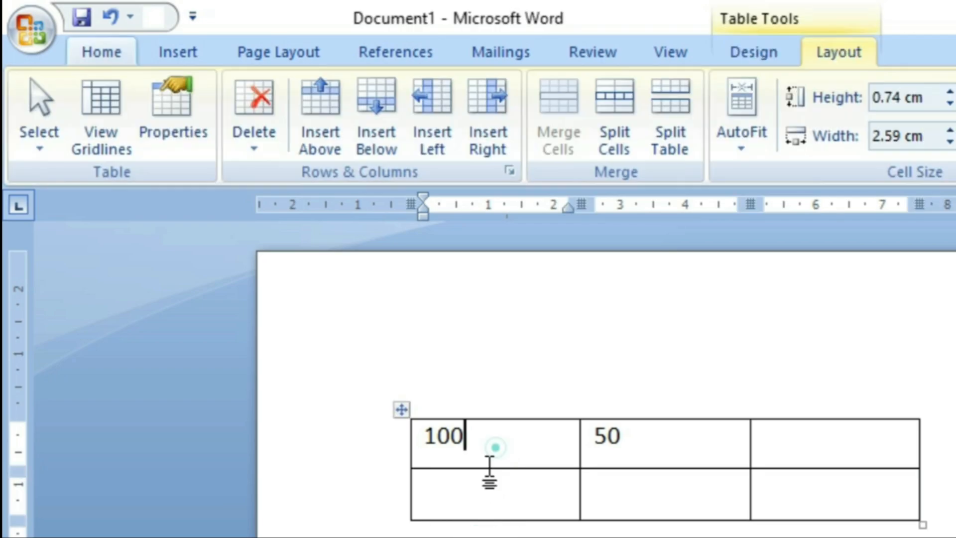
left_click(487, 474)
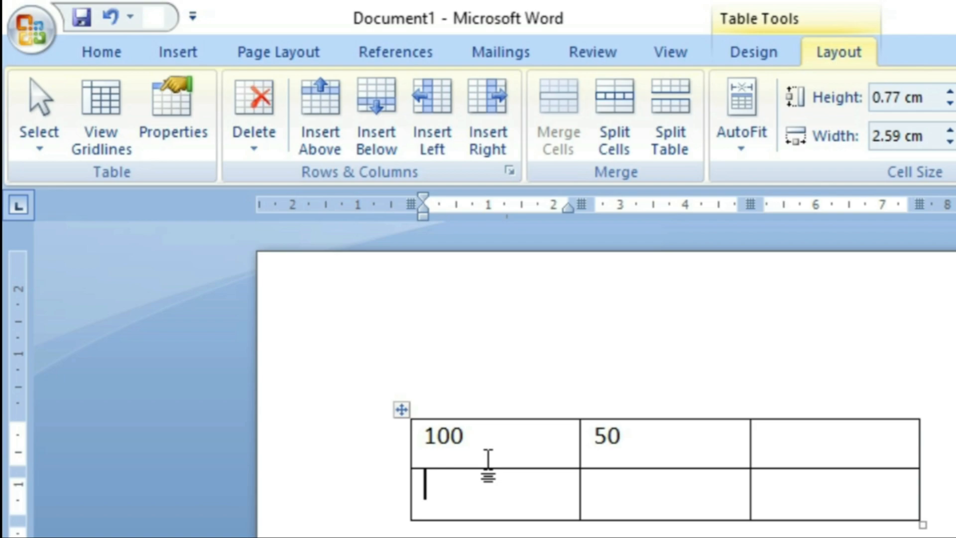
left_click(491, 449)
left_click(607, 449)
left_click(776, 450)
left_click(466, 439)
left_click(466, 483)
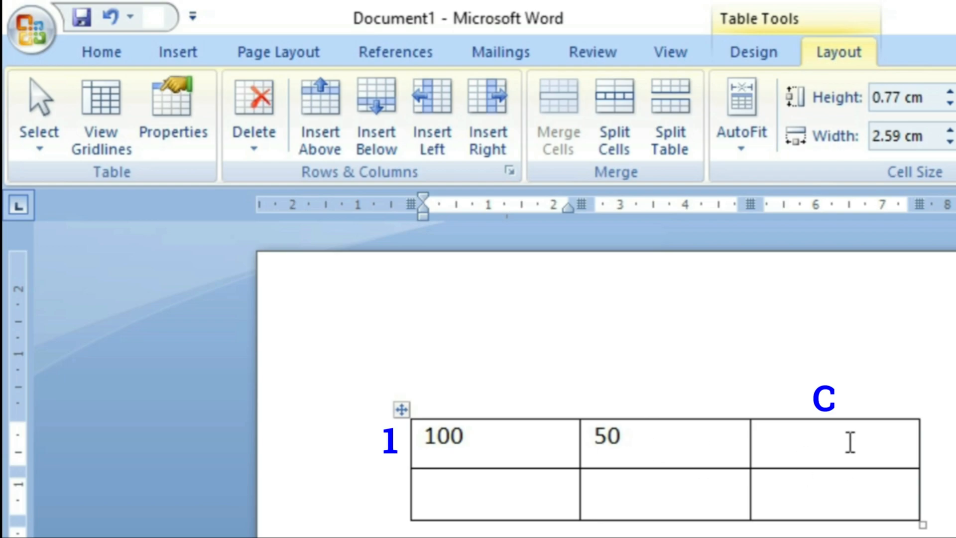
left_click(465, 498)
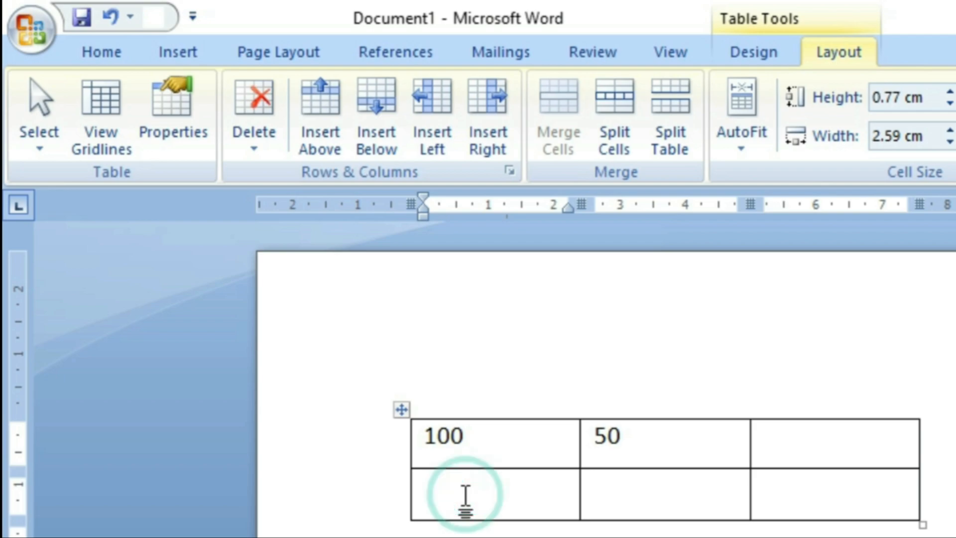
- Step through the second row's second and third cells to identify their addresses, B2 and C2
left_click(617, 485)
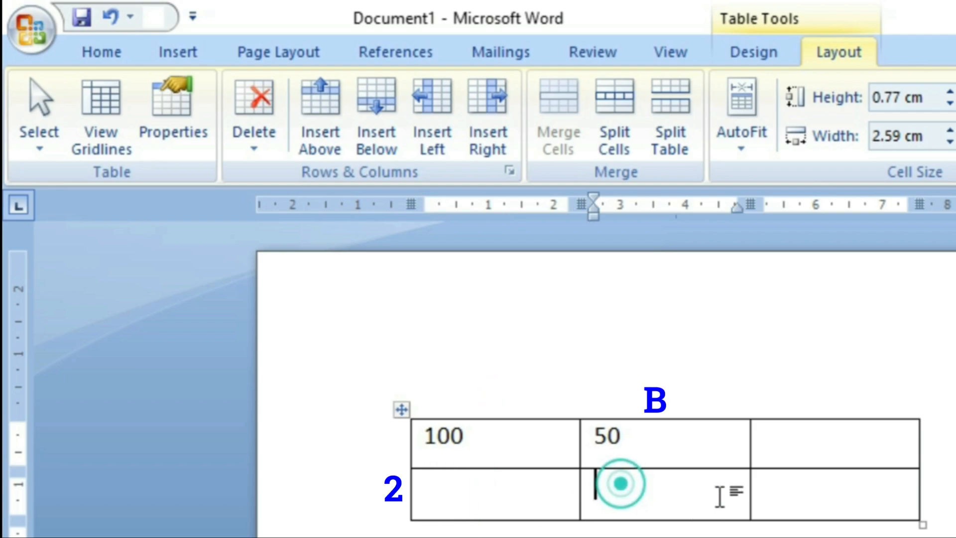
left_click(817, 500)
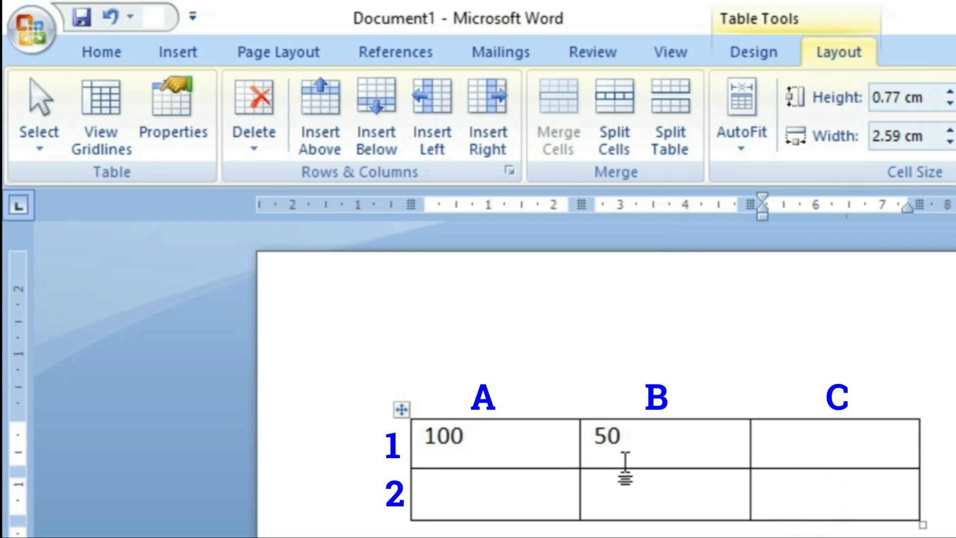
- Insert a field containing =a1-b1 in cell C1 and update it to subtract by cell reference
left_click(776, 444)
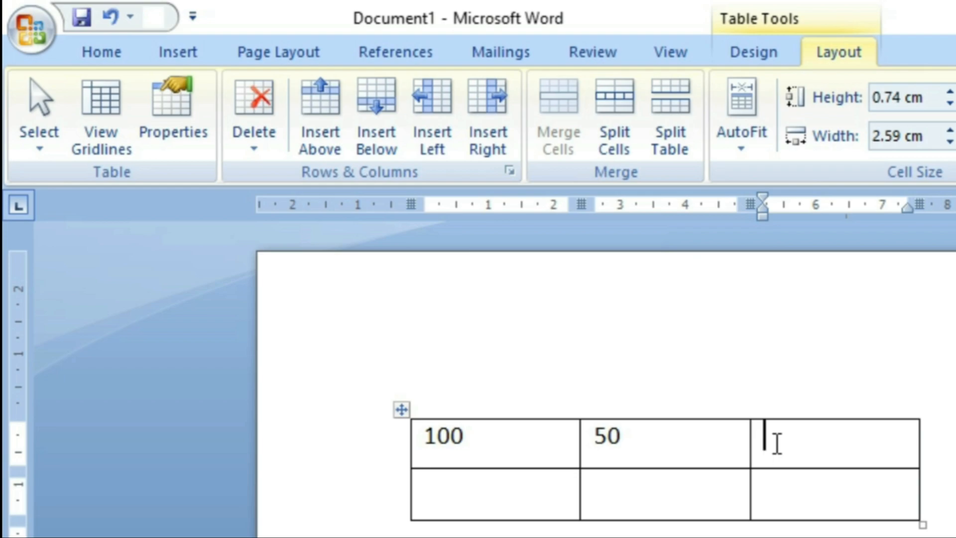
key("ctrl+F9")
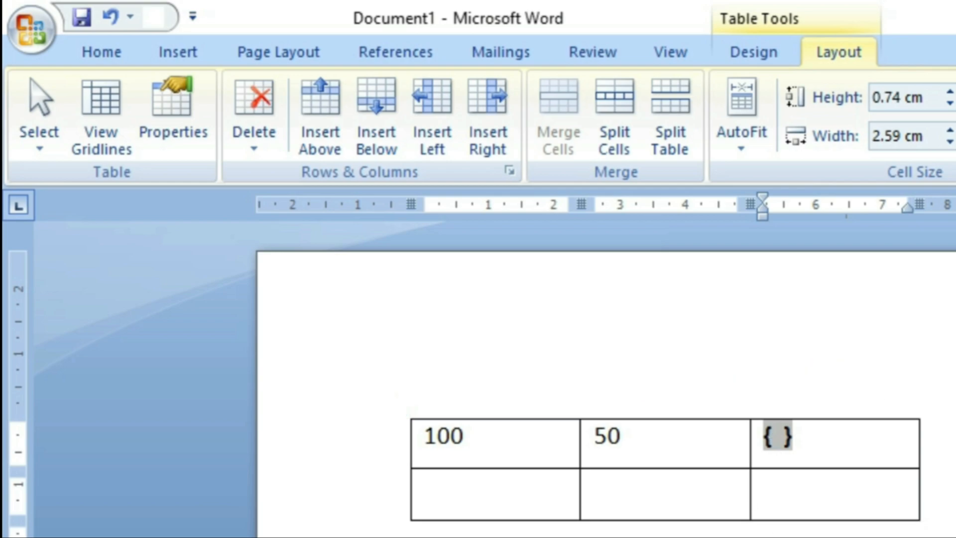
type("= ")
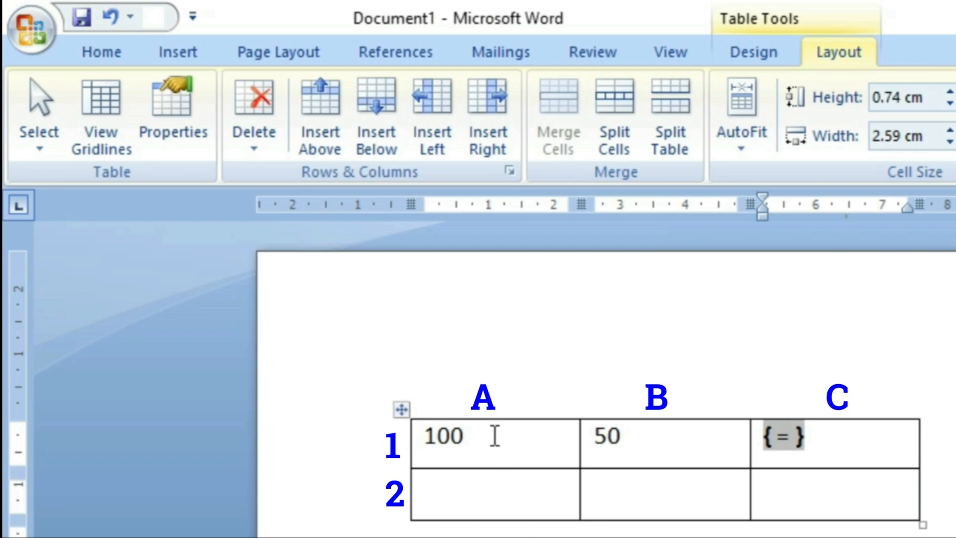
type("a1")
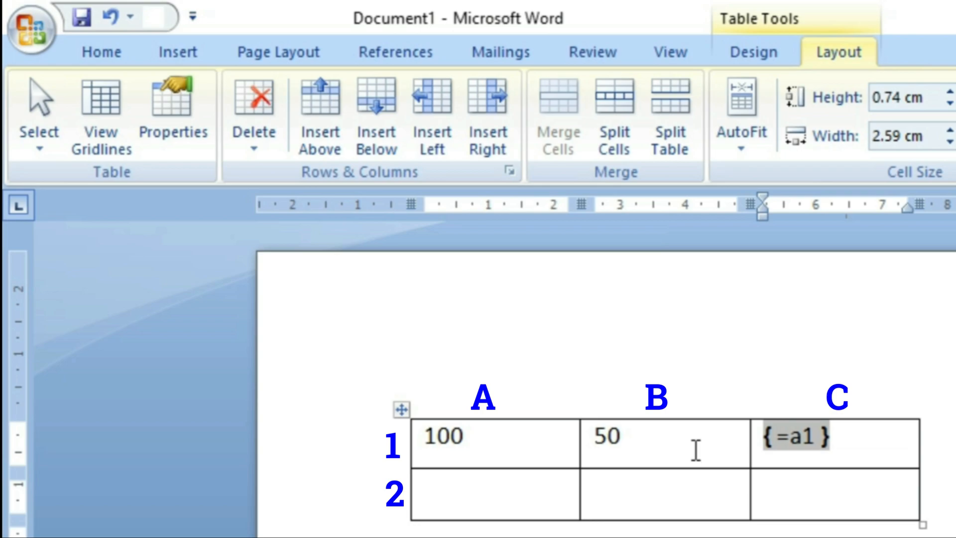
type("-")
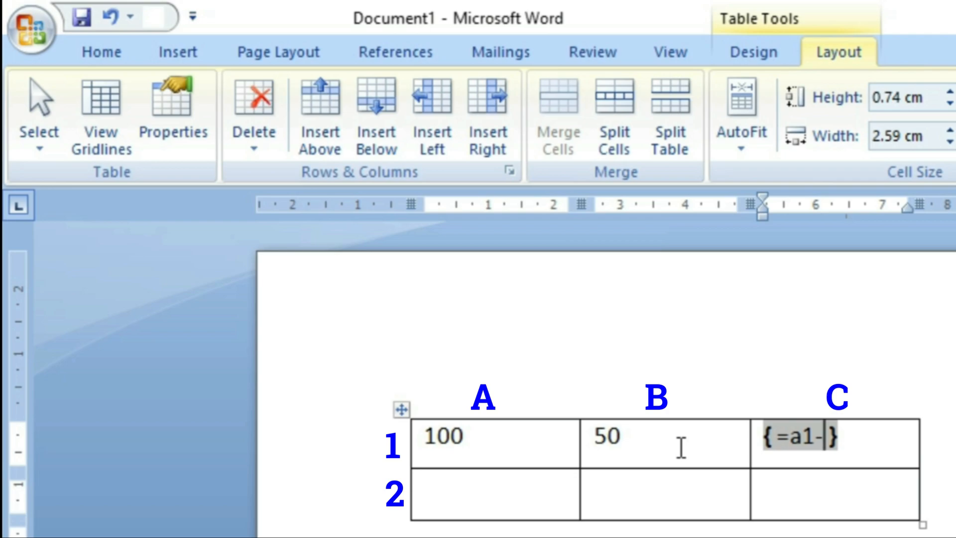
type("b1")
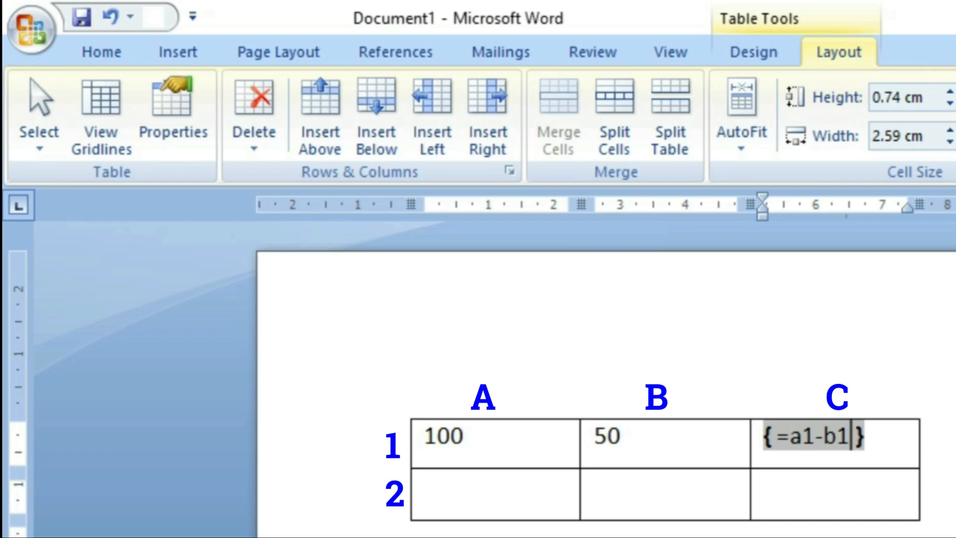
key("F9")
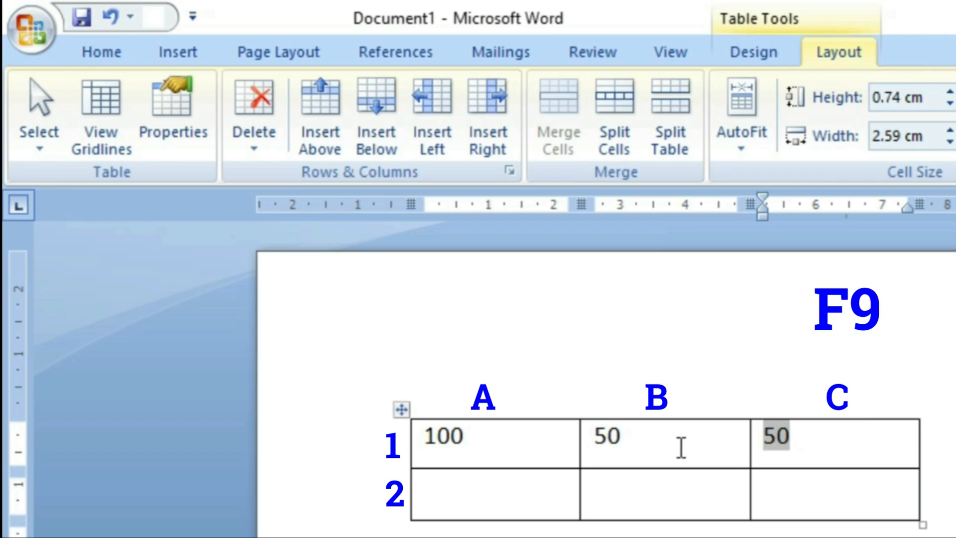
- Replace the subtraction result in cell C1 with a field containing =sum(a1:b1) and update it
left_click(797, 436)
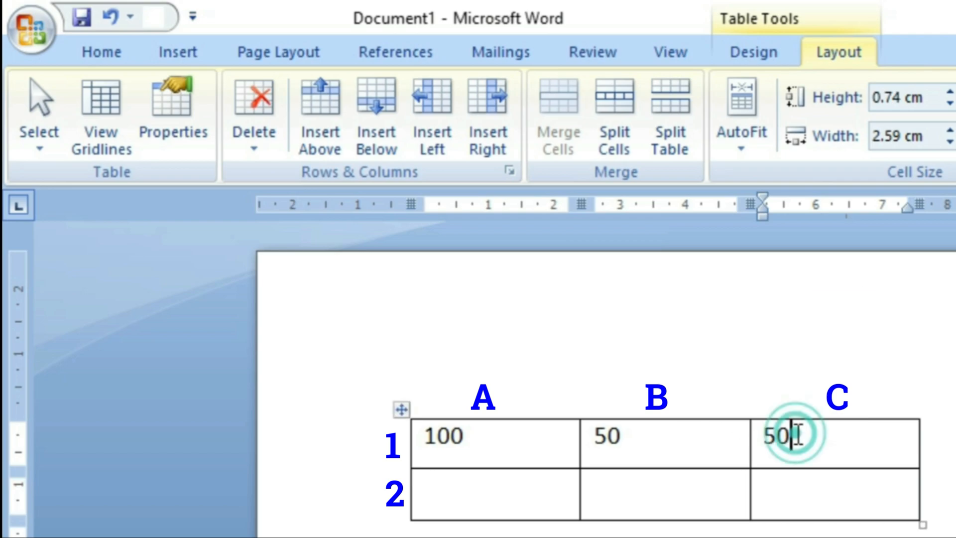
double_click(797, 435)
key("Delete")
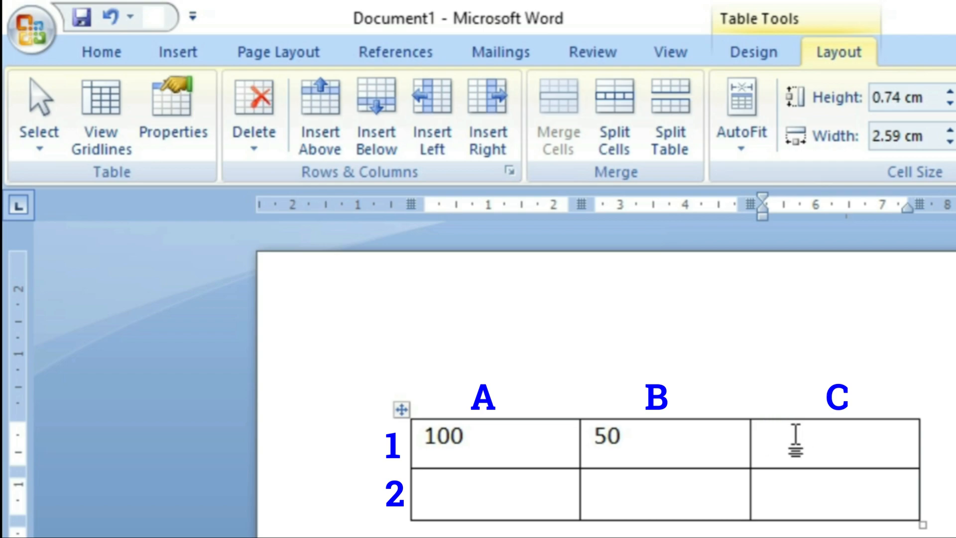
key("ctrl+F9")
type("=sum(")
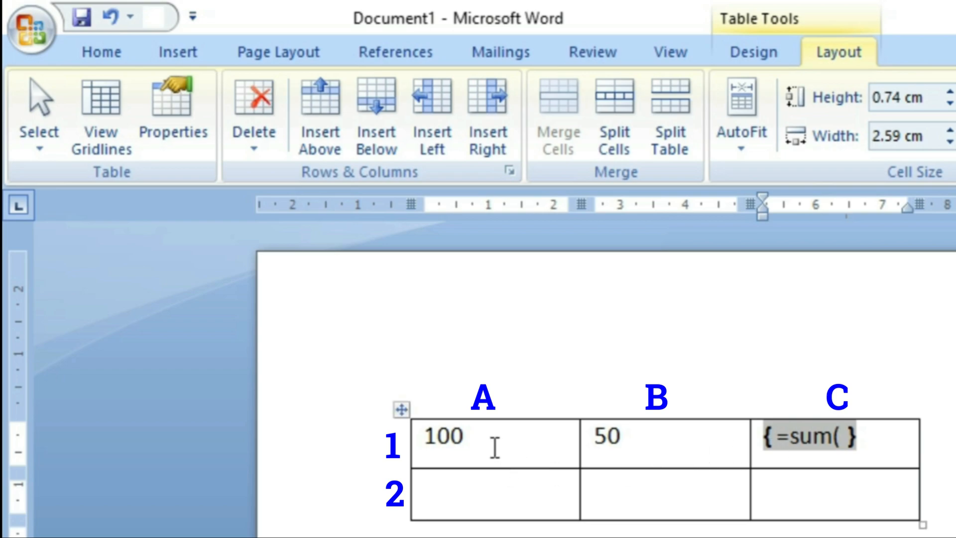
type("a1")
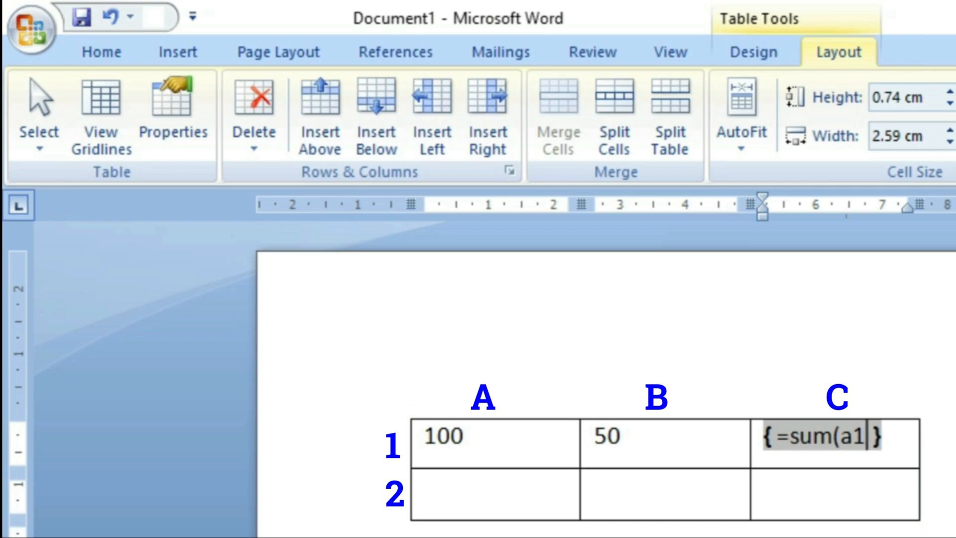
type(":")
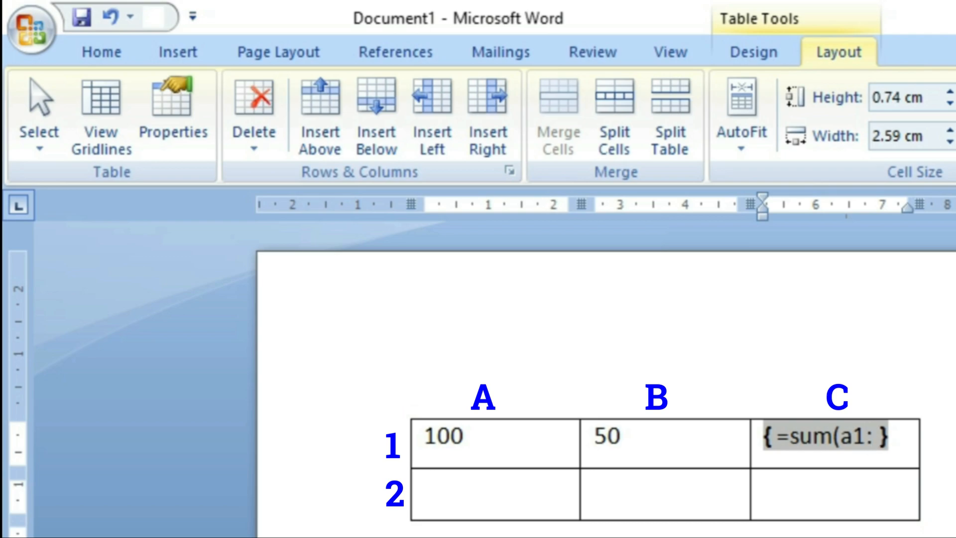
type("b1)")
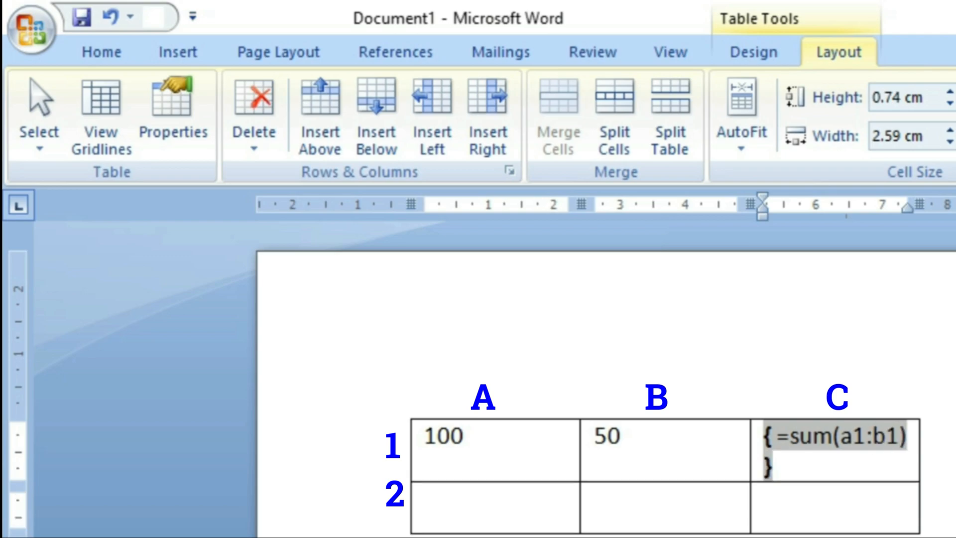
key("F9")
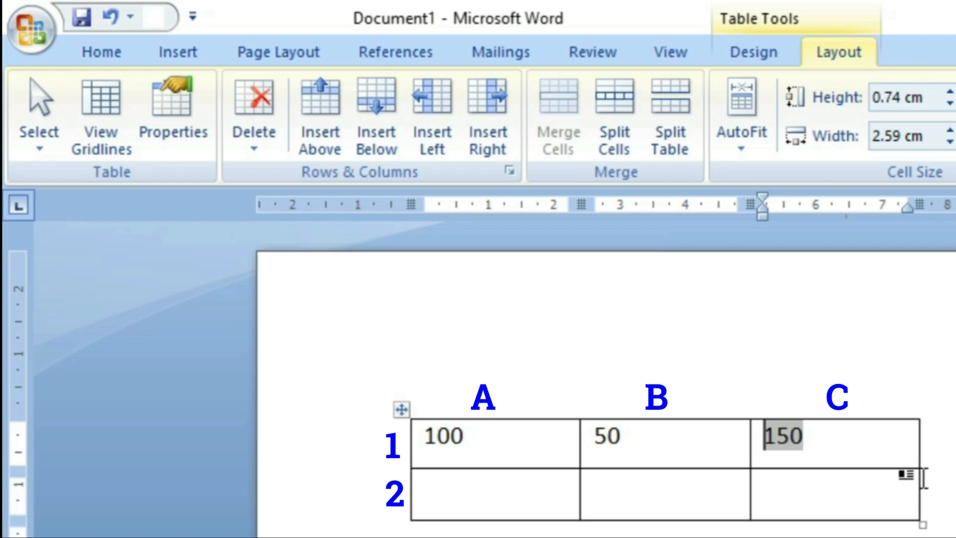
- Replace the sum in cell C1 with a field containing =a1*b1 and update it to multiply the two cells
key("shift+Right")
key("Delete")
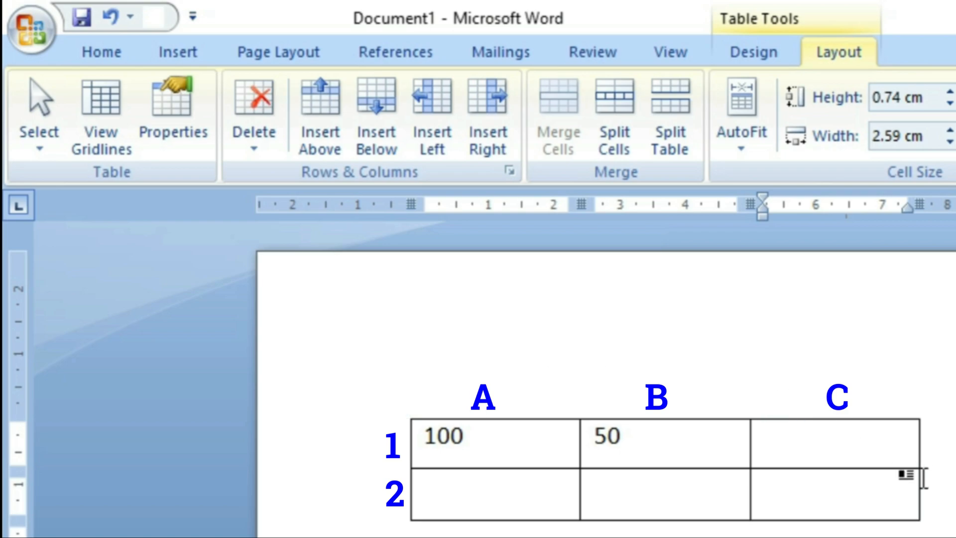
key("ctrl+F9")
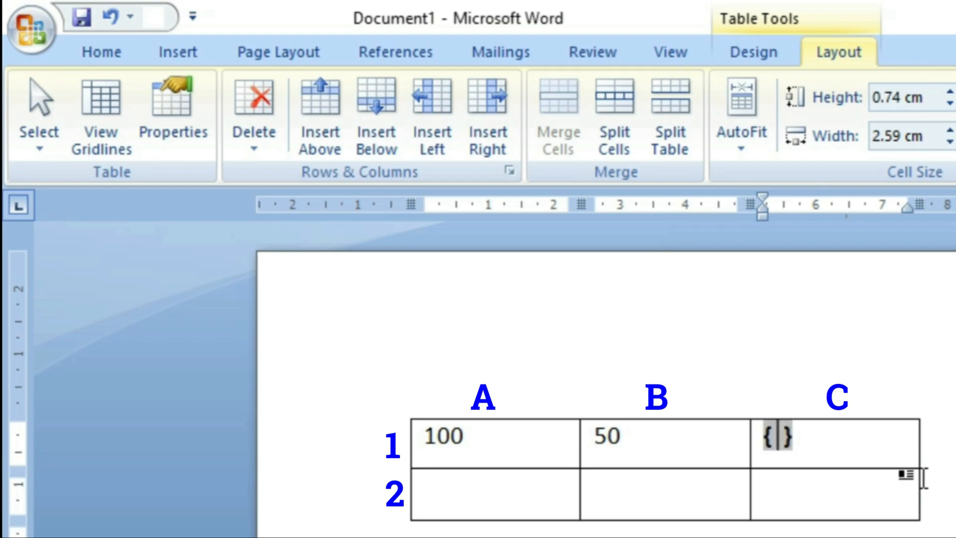
type("=")
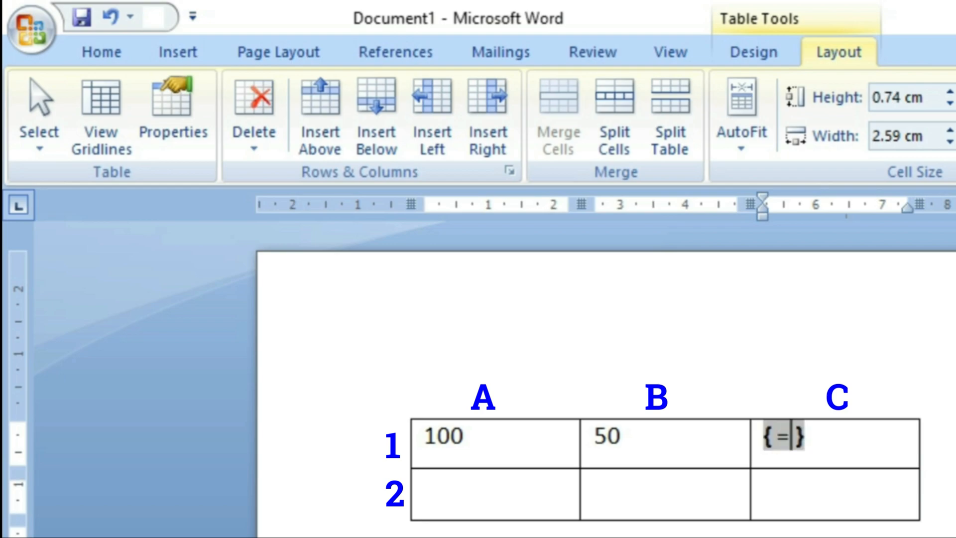
type("a1*")
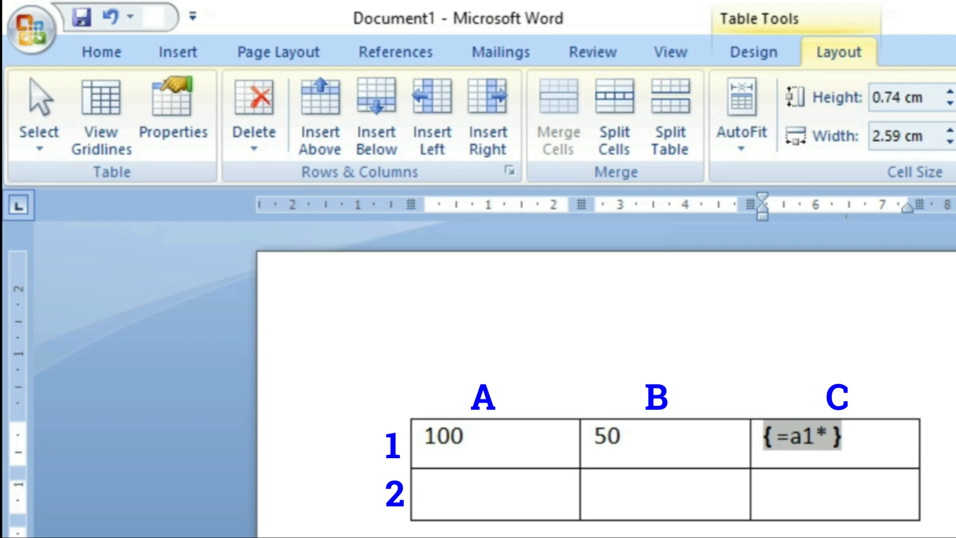
type("b1")
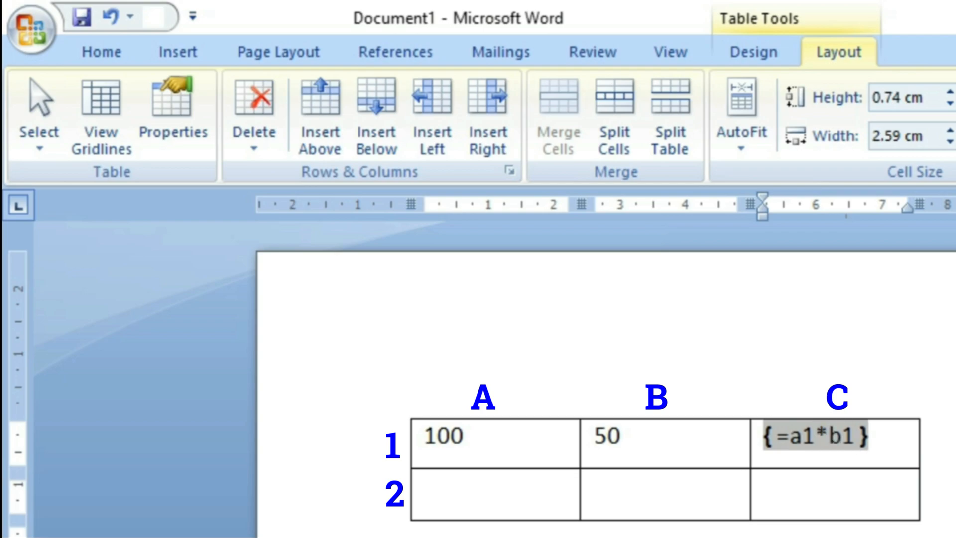
key("F9")
- Replace the product in cell C1 with a field containing =a1/b1 and update it to divide the two cells
double_click(915, 442)
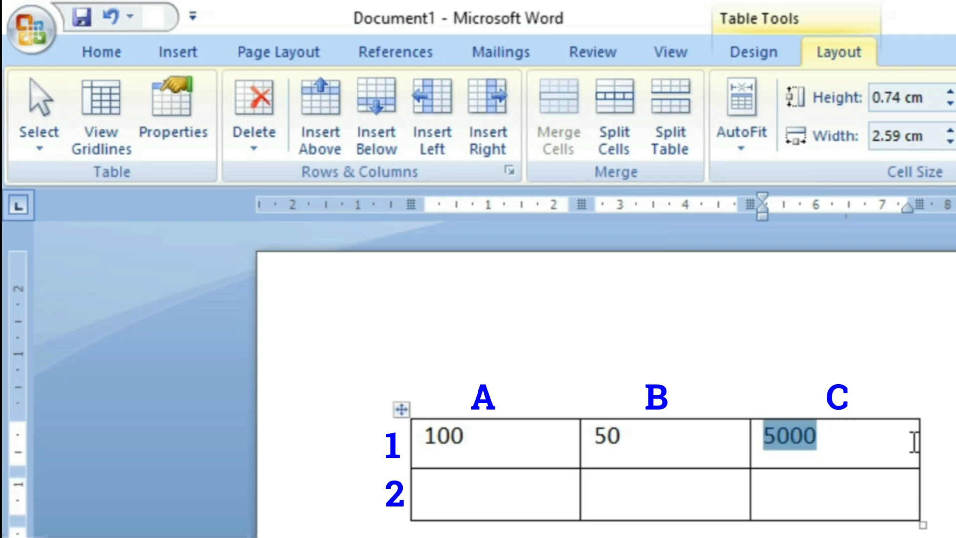
key("Delete")
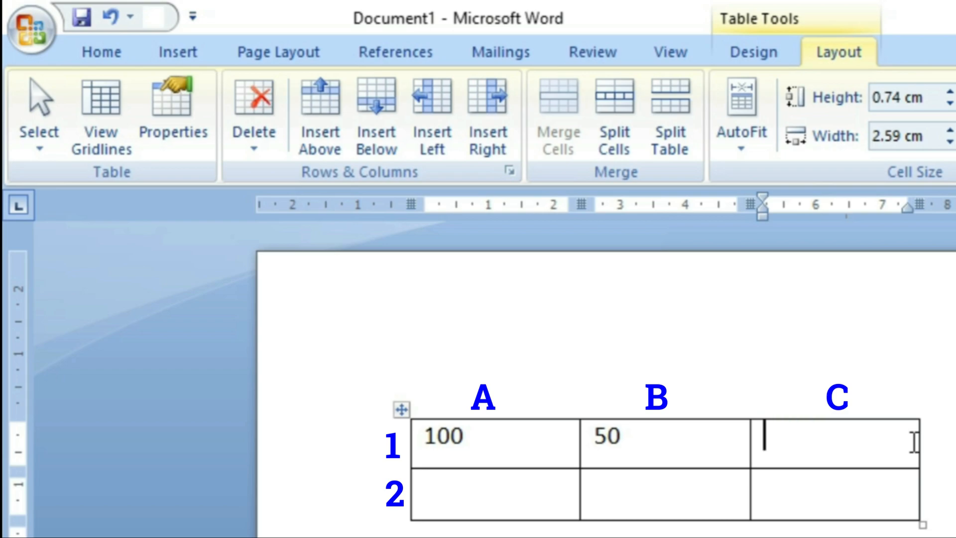
key("ctrl+F9")
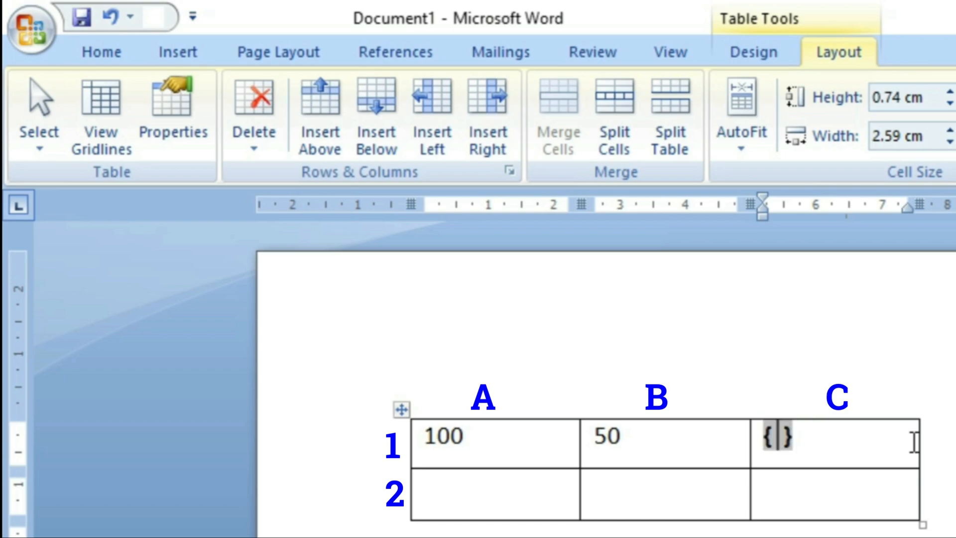
type("= ")
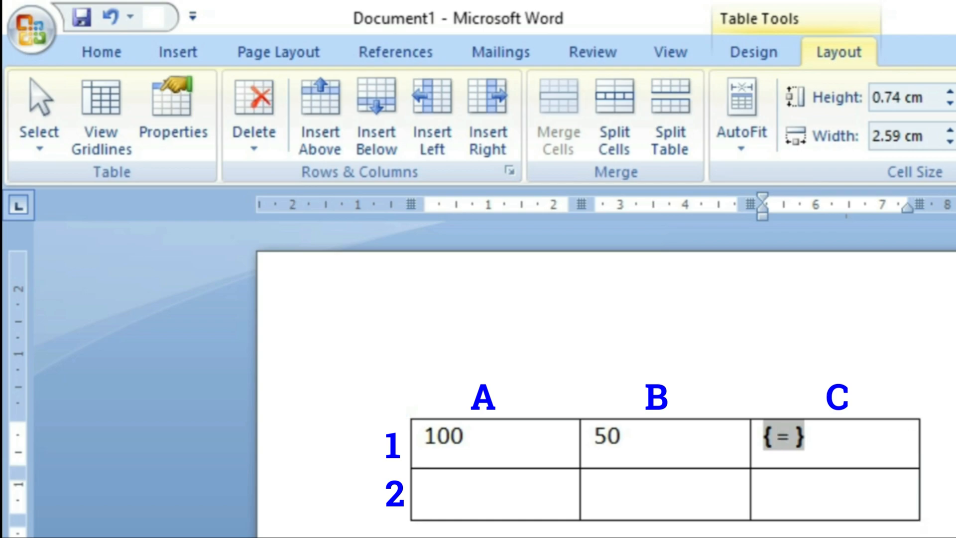
type("a1")
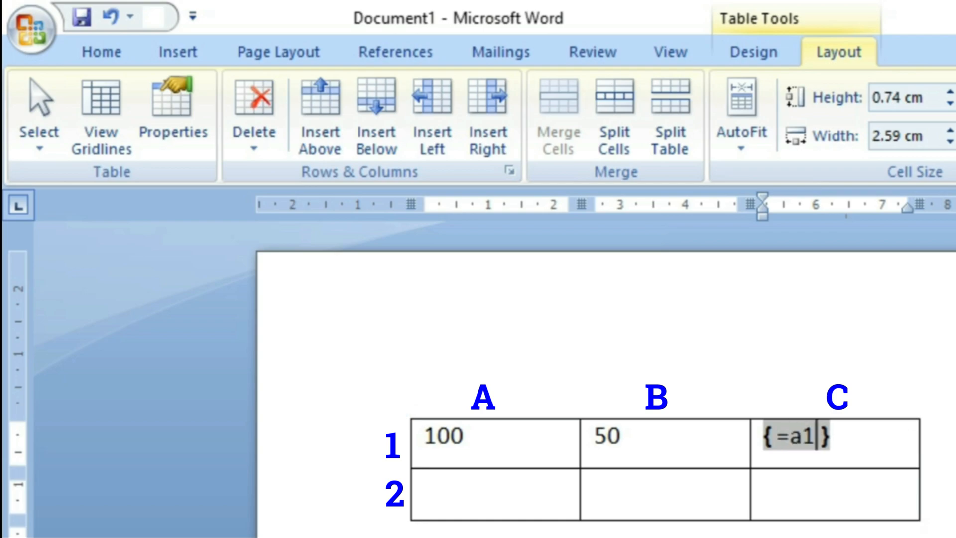
type("/b1")
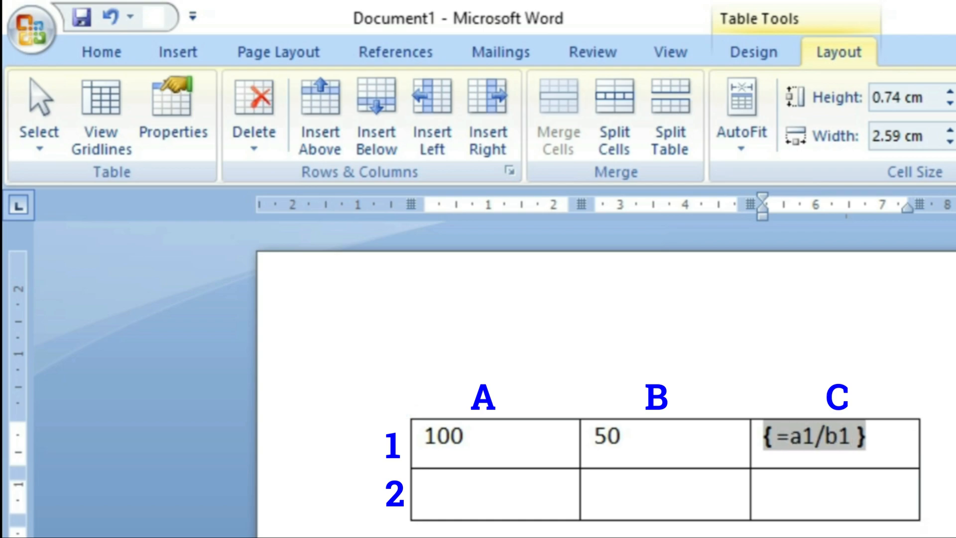
key("F9")
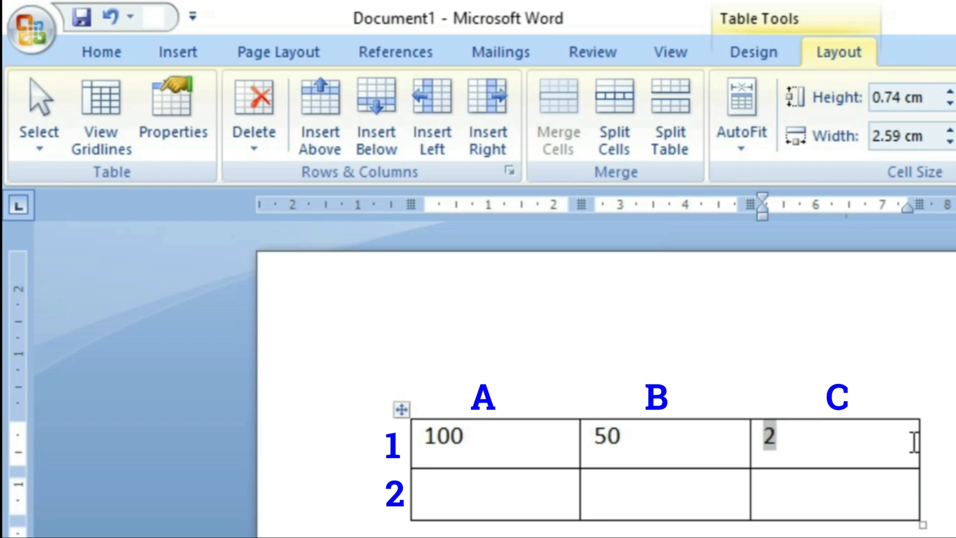